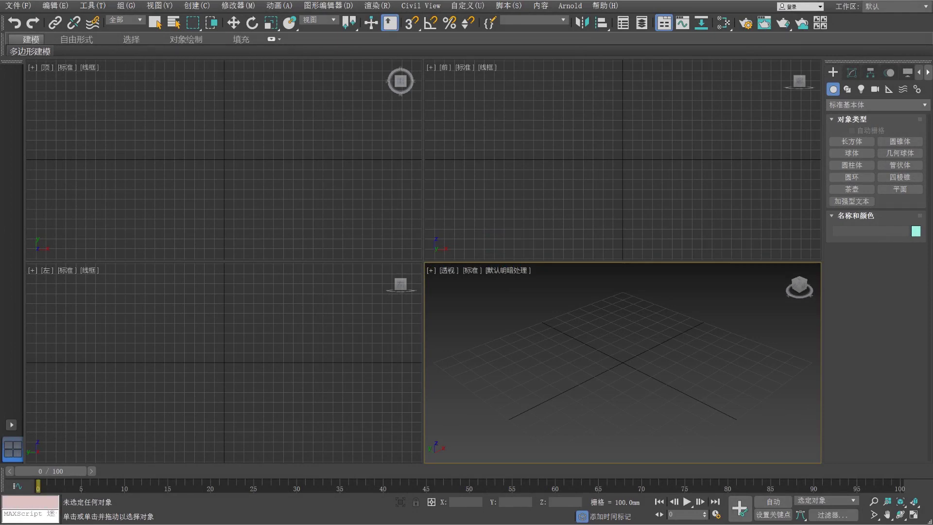
Step: Start a completely new scene with the New All (新建全部) option
{"action": "left_click", "coordinate": [17, 5]}
{"action": "mouse_move", "coordinate": [24, 25]}
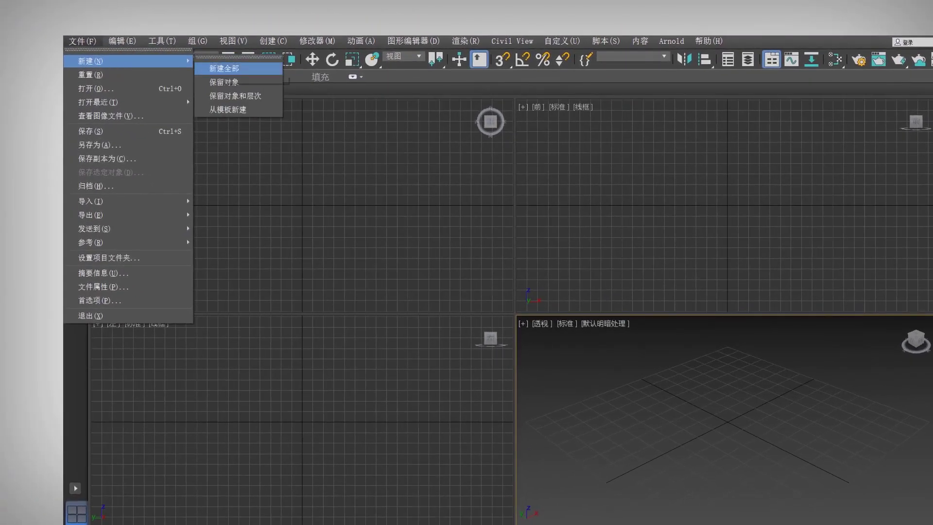
{"action": "left_click", "coordinate": [224, 69]}
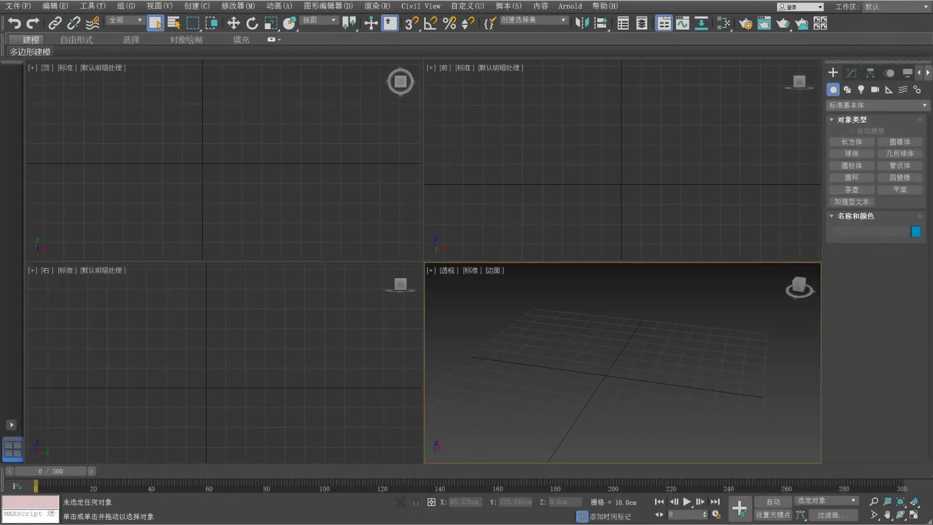
Step: Open 正方形.max from the recently used files, and open the same scene again from its desktop file
{"action": "left_click", "coordinate": [18, 7]}
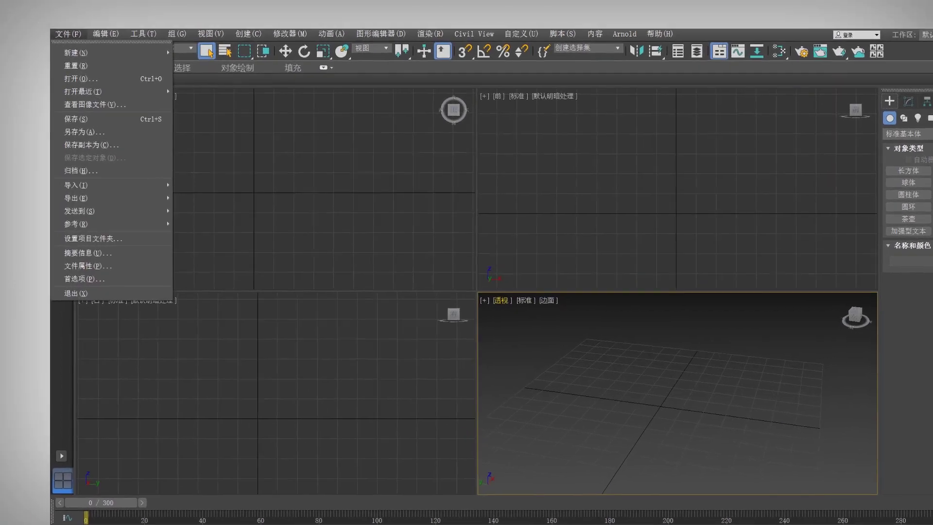
{"action": "mouse_move", "coordinate": [83, 92]}
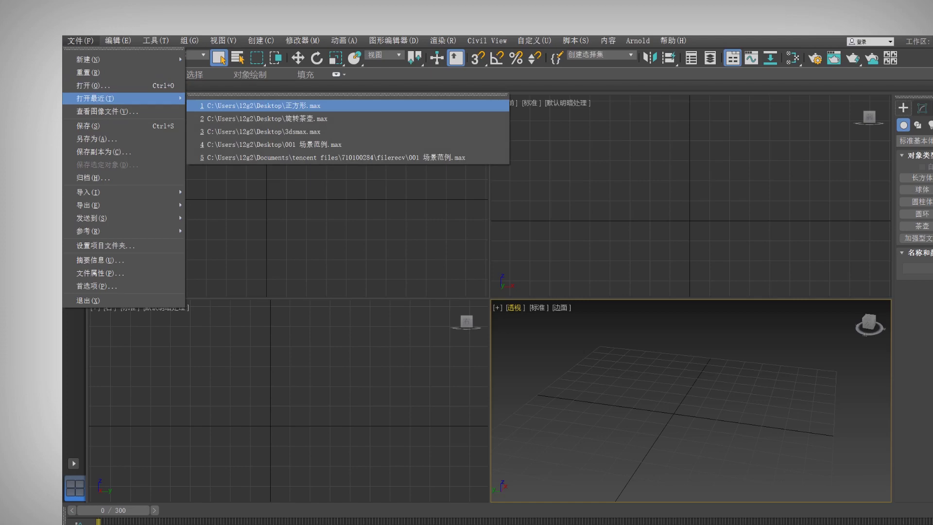
{"action": "left_click", "coordinate": [260, 105]}
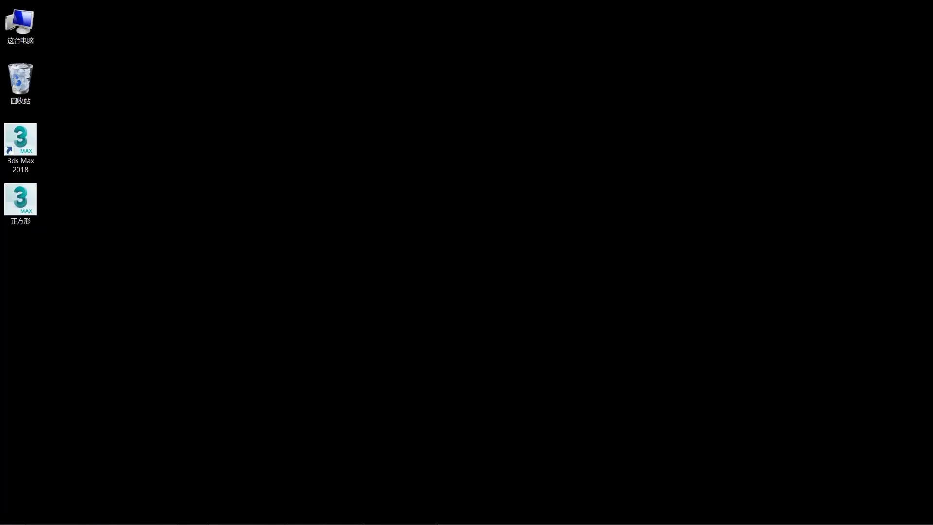
{"action": "double_click", "coordinate": [24, 191]}
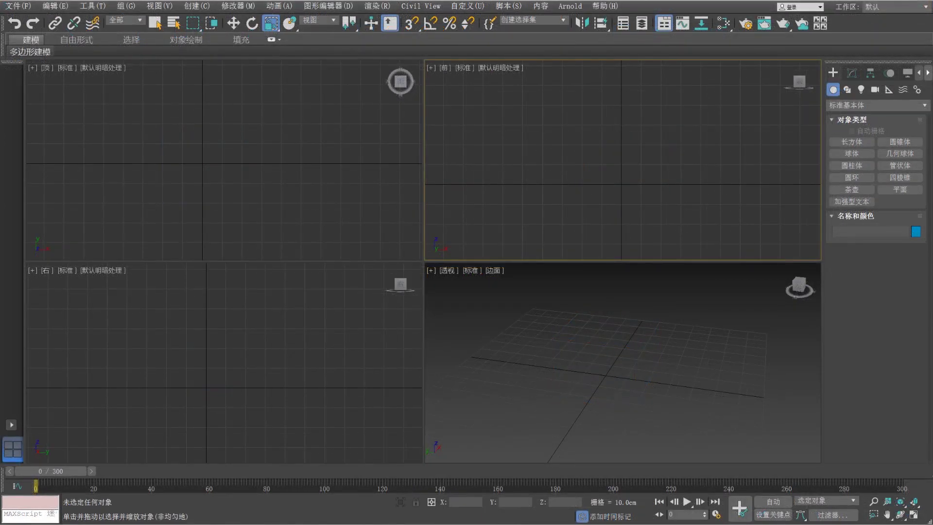
Step: Switch to File Explorer, go to the Desktop folder and bring 正方形.max into the 3ds Max viewport as an opened file
{"action": "key", "text": "super+e"}
{"action": "double_click", "coordinate": [672, 330]}
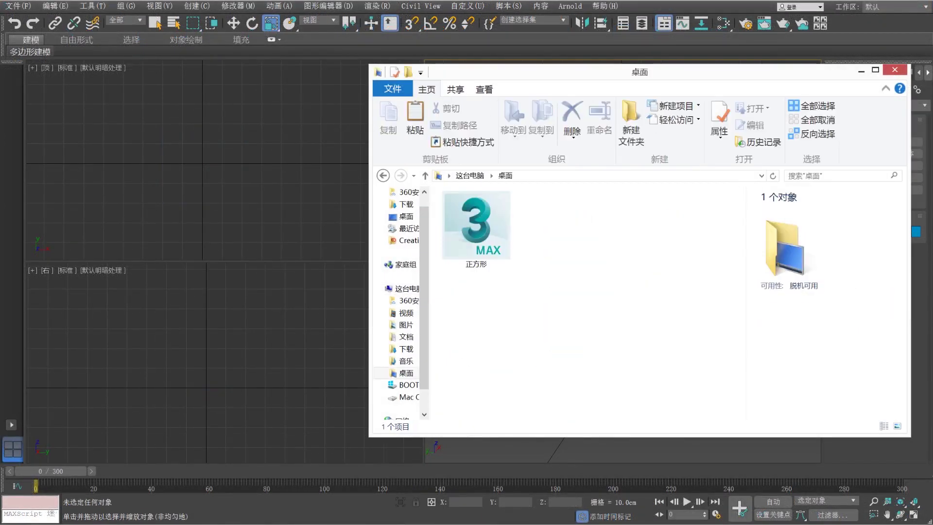
{"action": "left_click_drag", "start_coordinate": [476, 228], "coordinate": [251, 240]}
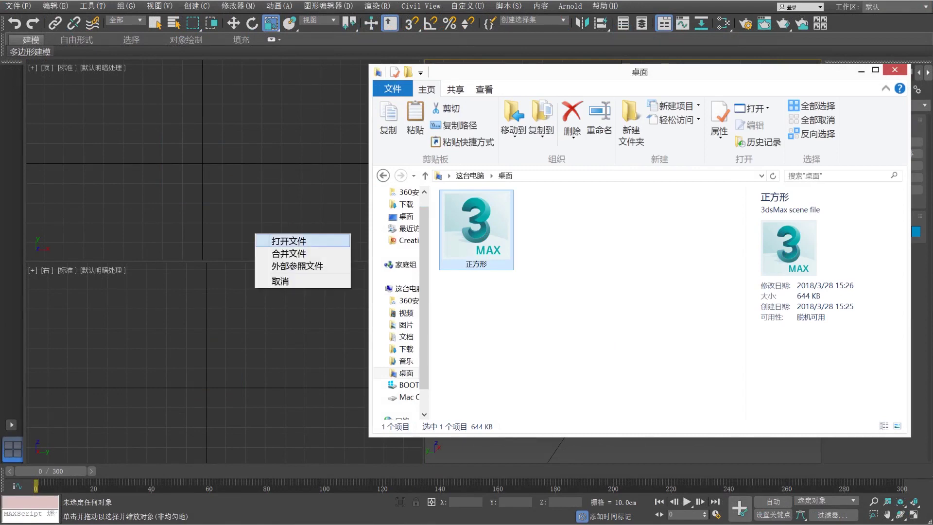
{"action": "left_click", "coordinate": [272, 244]}
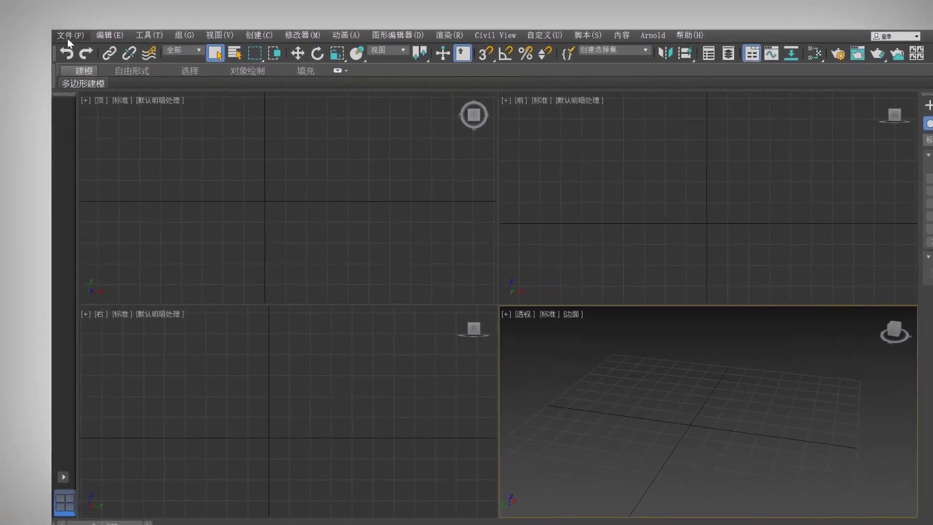
Step: Open the 正方形 scene from the desktop through the Open File dialog
{"action": "left_click", "coordinate": [80, 45]}
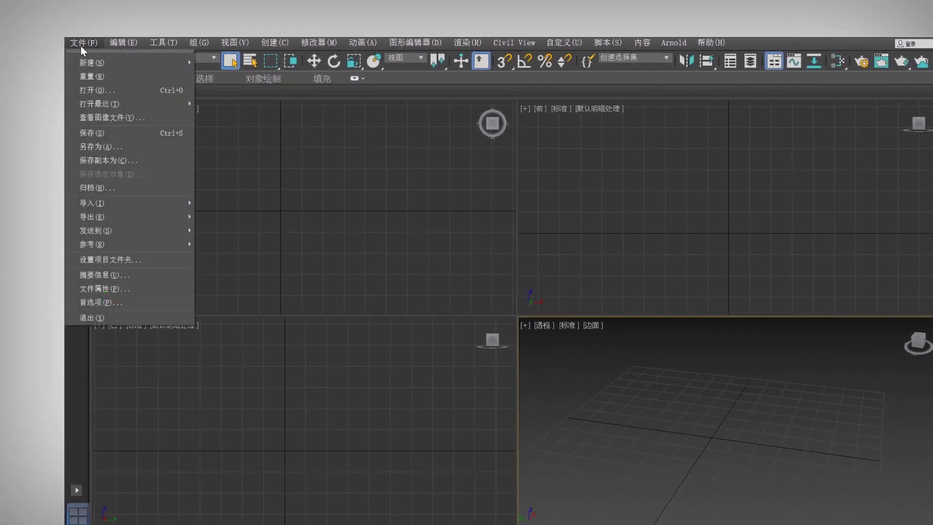
{"action": "left_click", "coordinate": [105, 90]}
{"action": "left_click", "coordinate": [177, 272]}
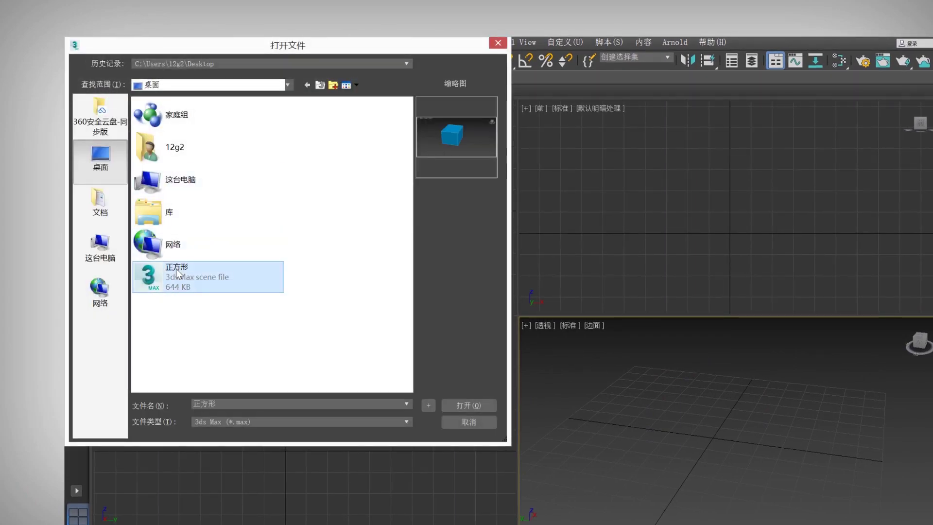
{"action": "left_click", "coordinate": [469, 405]}
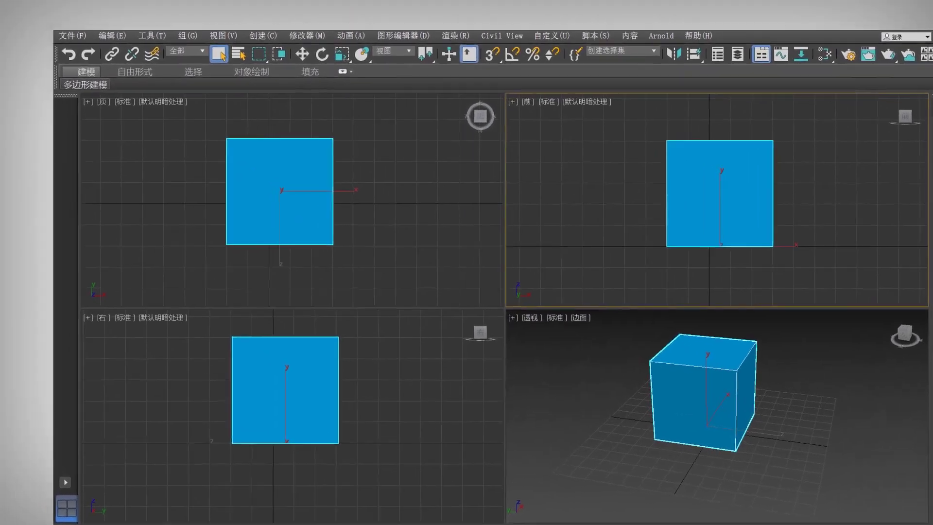
Step: Save the cube scene to the desktop as 正方形 in 3ds Max (*.max) format
{"action": "left_click", "coordinate": [18, 6]}
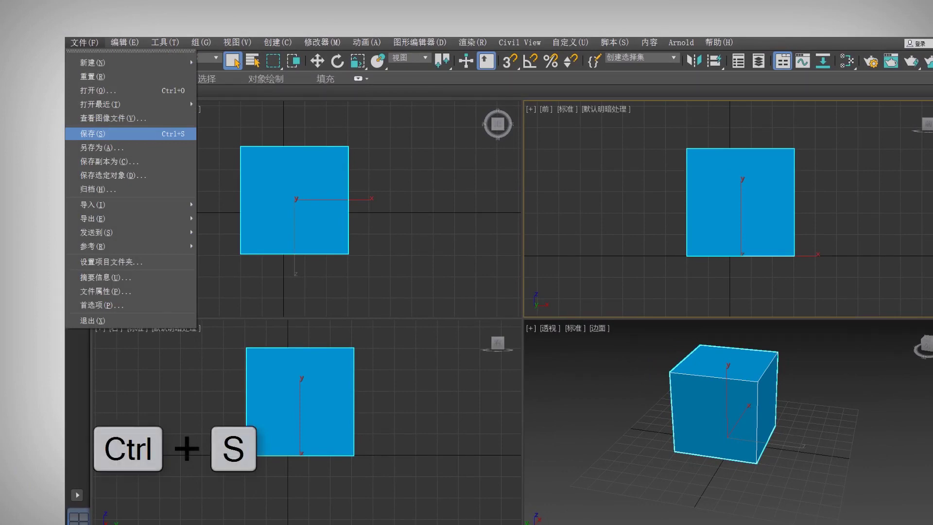
{"action": "key", "text": "ctrl+s"}
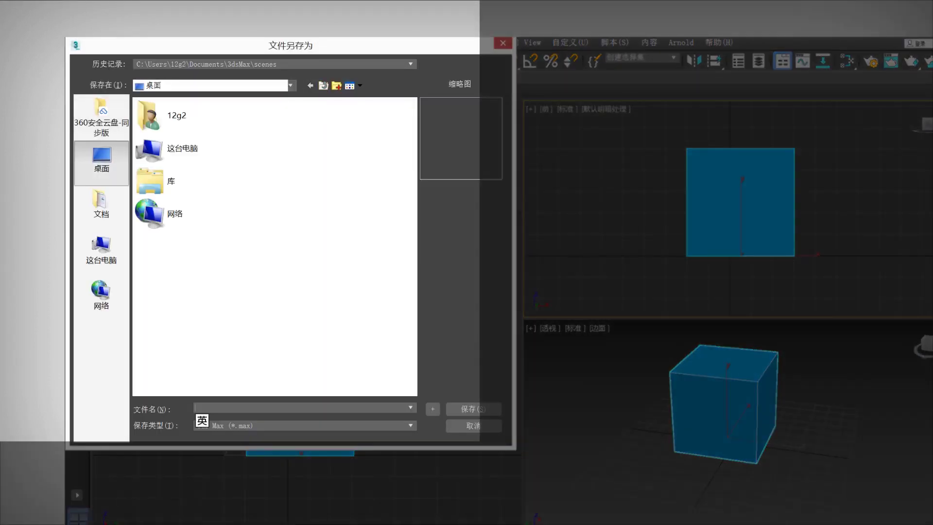
{"action": "type", "text": "正方形"}
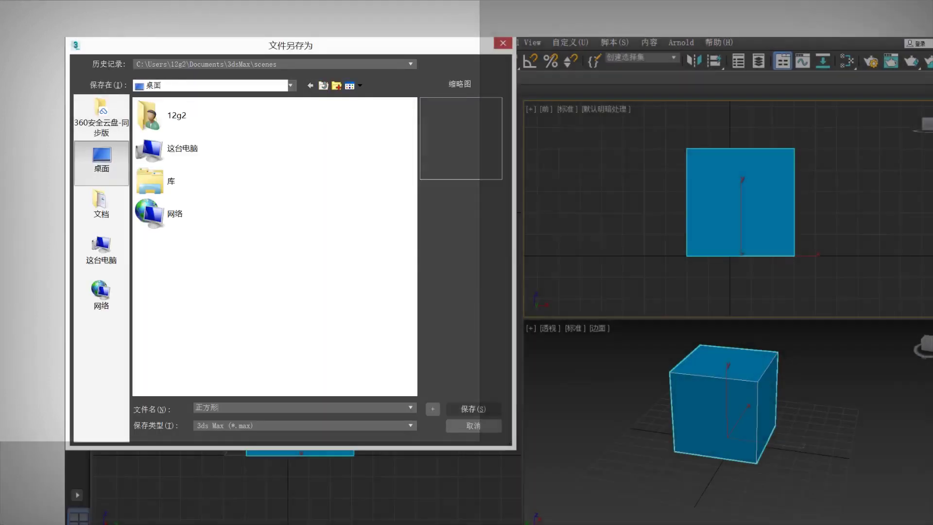
{"action": "key", "text": "Return"}
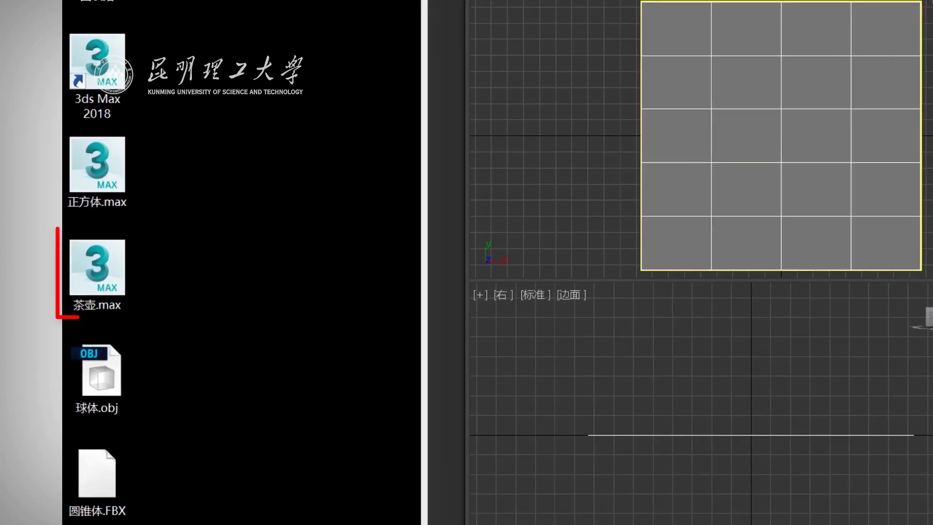
Step: Merge 茶壶.max from the desktop into the current scene containing the plane
{"action": "double_click", "coordinate": [111, 282]}
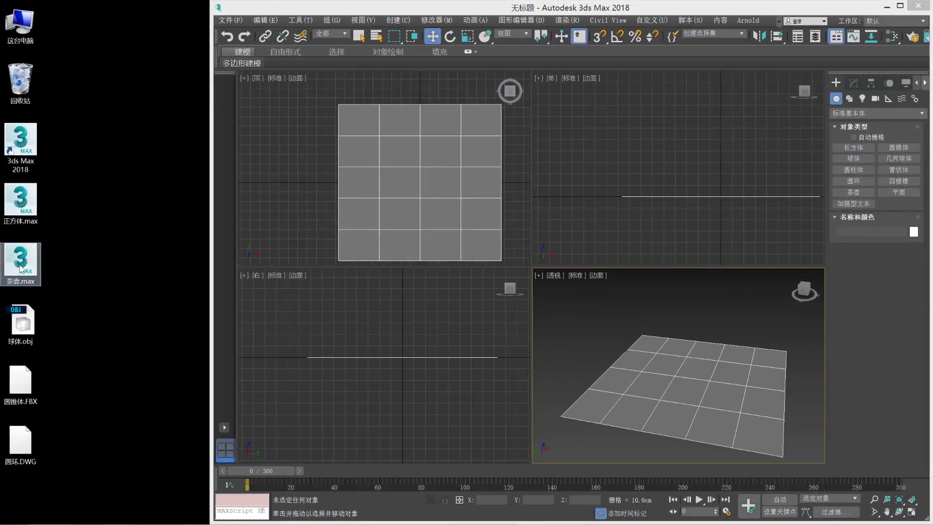
{"action": "left_click_drag", "start_coordinate": [22, 268], "coordinate": [681, 374]}
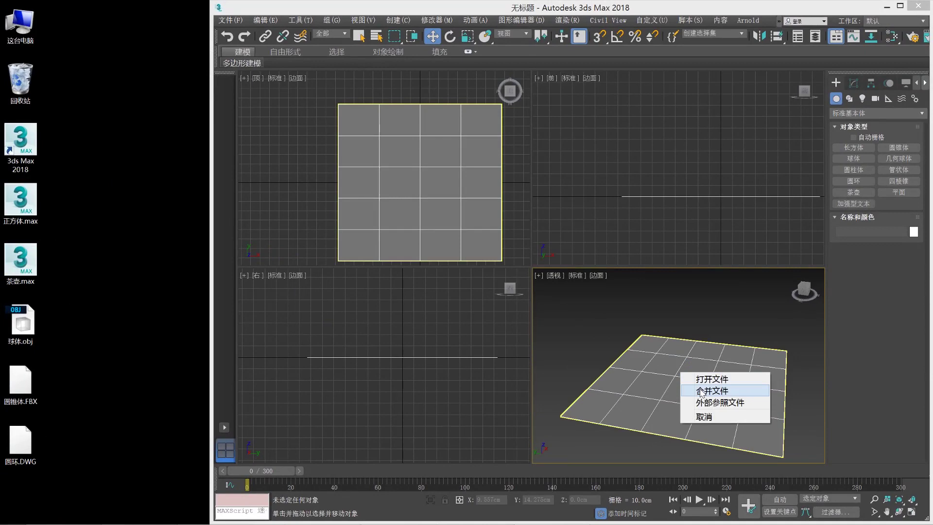
{"action": "left_click", "coordinate": [712, 390]}
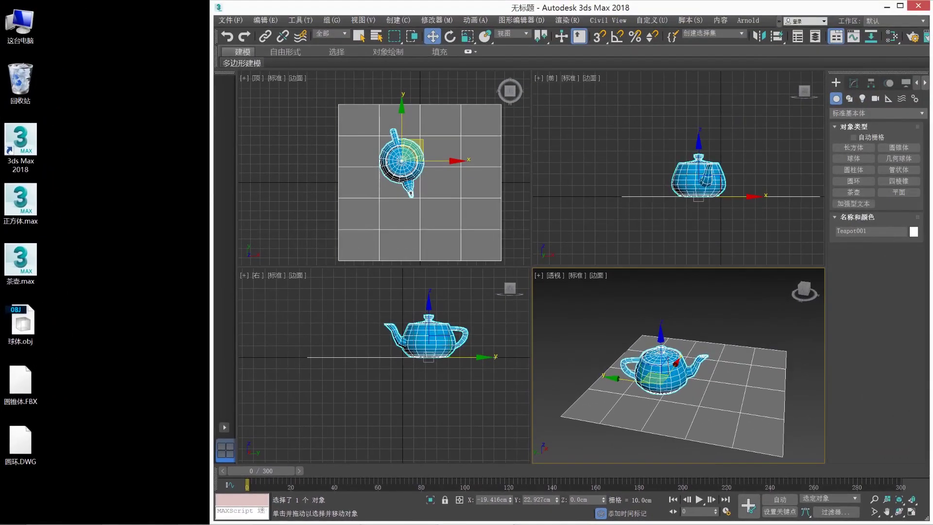
Step: Import 圆锥体.FBX from the desktop into the scene and accept the import
{"action": "left_click", "coordinate": [230, 20]}
{"action": "mouse_move", "coordinate": [272, 160]}
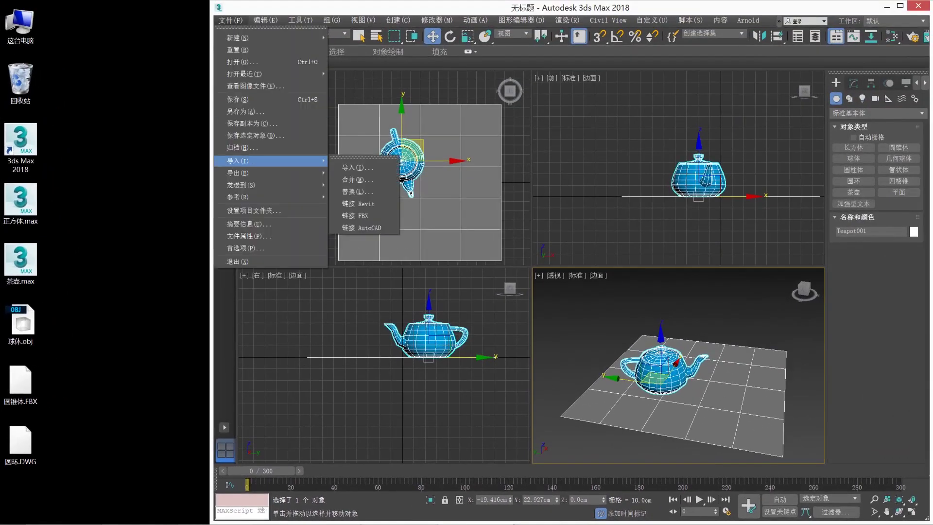
{"action": "left_click", "coordinate": [357, 167]}
{"action": "left_click", "coordinate": [311, 165]}
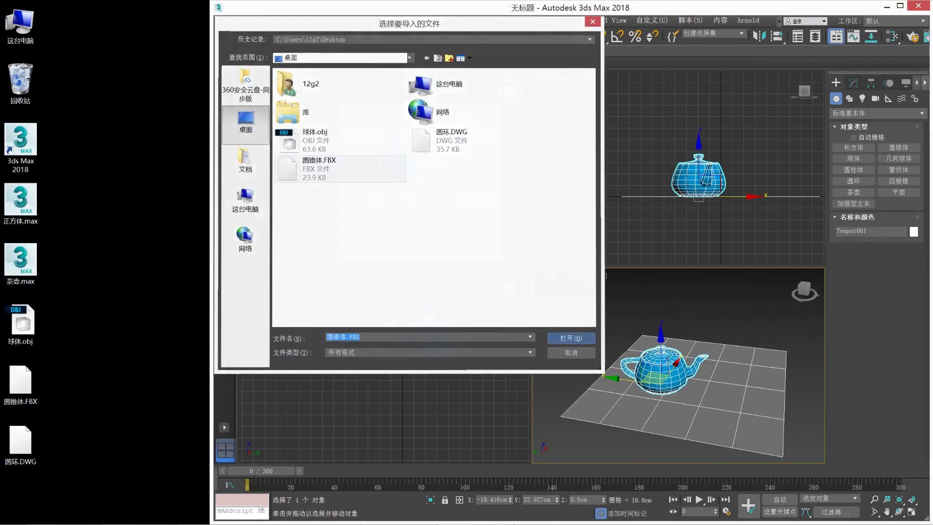
{"action": "left_click", "coordinate": [573, 336]}
{"action": "left_click", "coordinate": [622, 359]}
Step: Rotate the teapot about its Z axis to about -95° in the perspective view
{"action": "scroll", "coordinate": [623, 360], "scroll_direction": "down", "scroll_amount": 3}
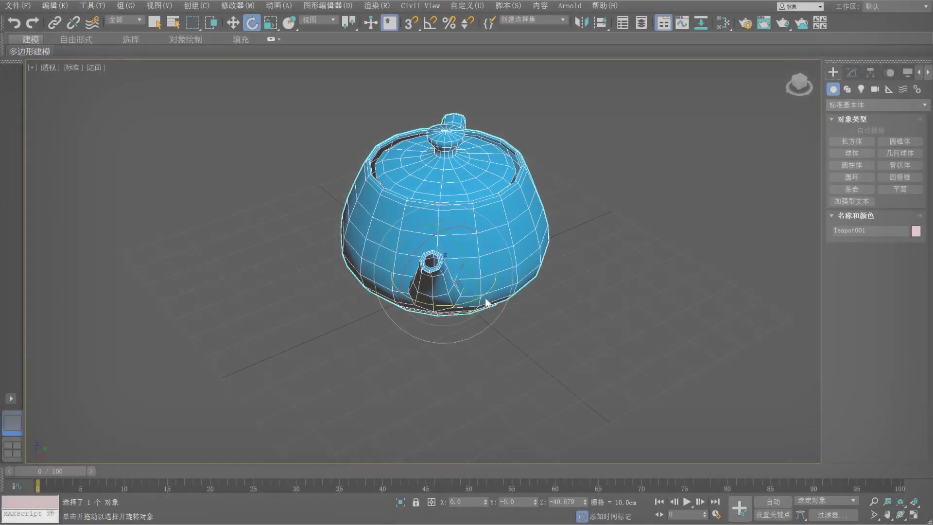
{"action": "left_click_drag", "start_coordinate": [479, 297], "coordinate": [453, 291]}
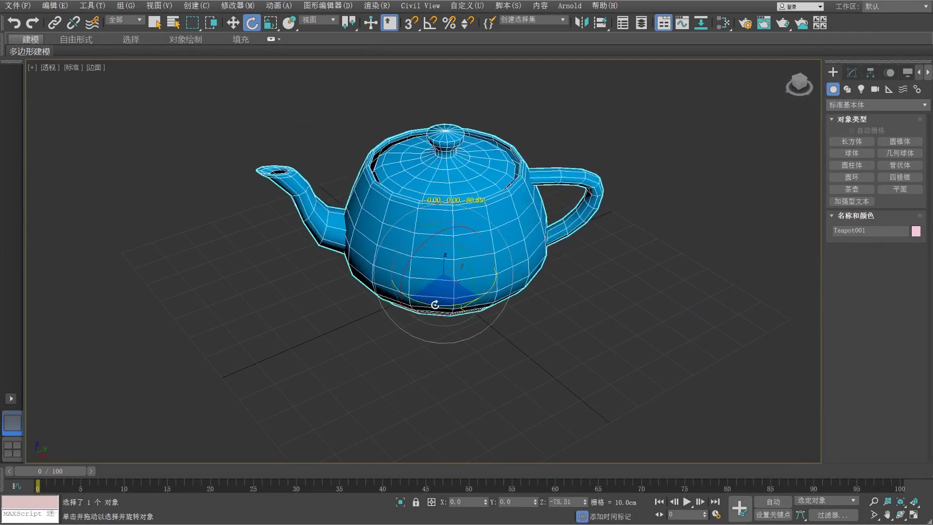
{"action": "scroll", "coordinate": [459, 293], "scroll_direction": "down", "scroll_amount": 3}
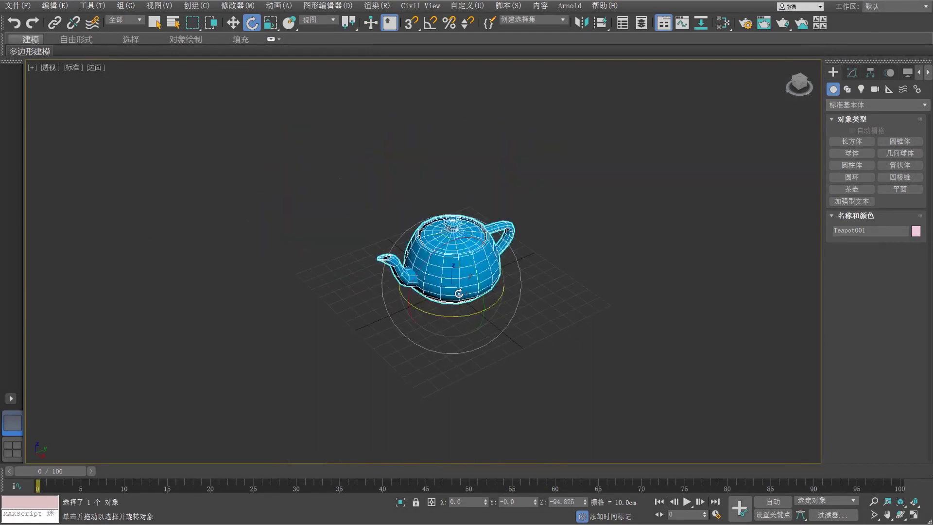
{"action": "scroll", "coordinate": [459, 293], "scroll_direction": "up", "scroll_amount": 5}
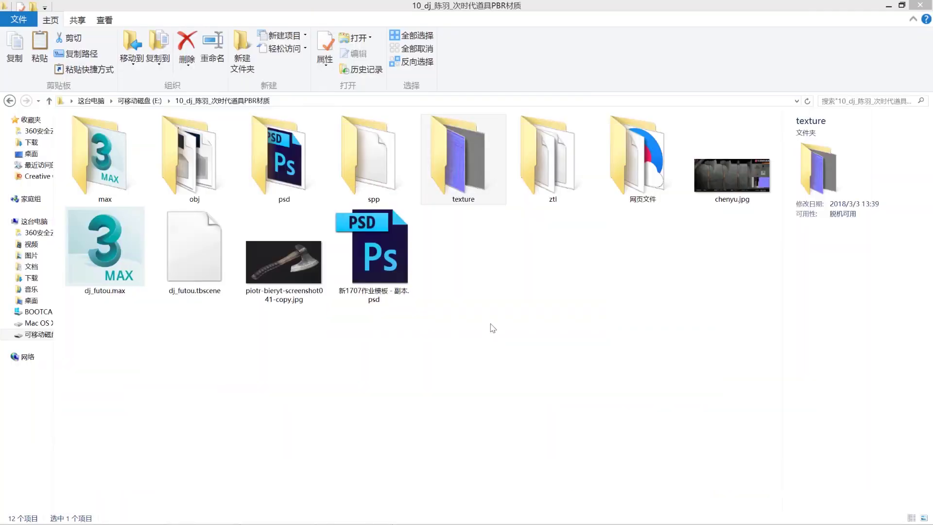
Step: Examine the contents of the project's psd and texture folders in File Explorer
{"action": "double_click", "coordinate": [308, 173]}
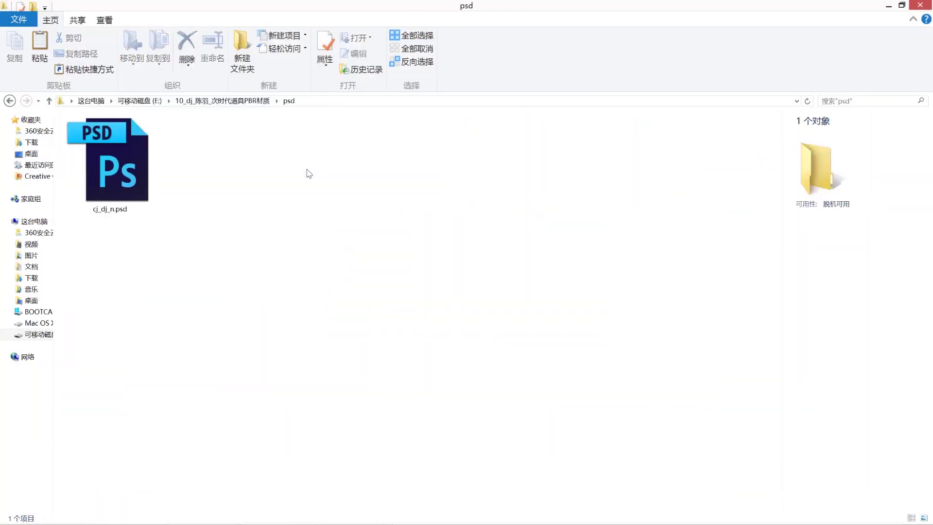
{"action": "key", "text": "BackSpace"}
{"action": "double_click", "coordinate": [434, 157]}
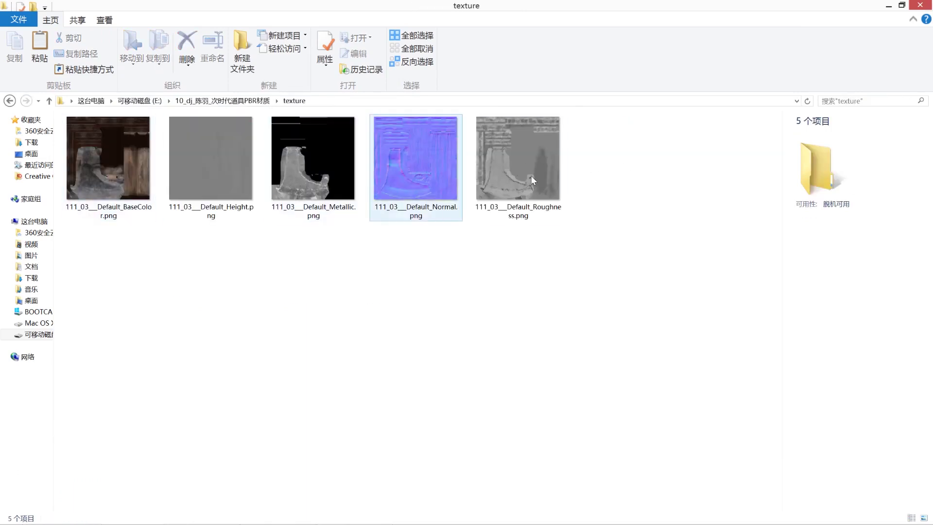
{"action": "key", "text": "BackSpace"}
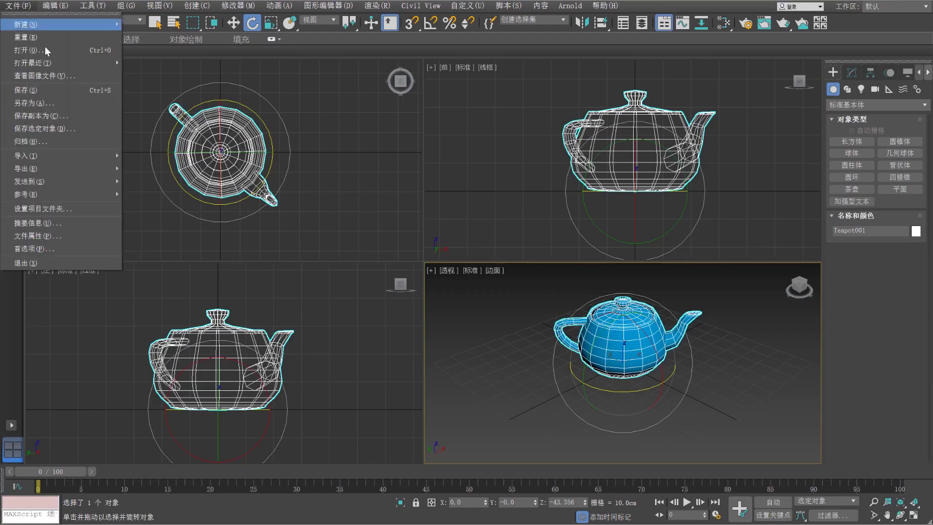
Step: Try to save a copy of the teapot scene
{"action": "left_click", "coordinate": [84, 112]}
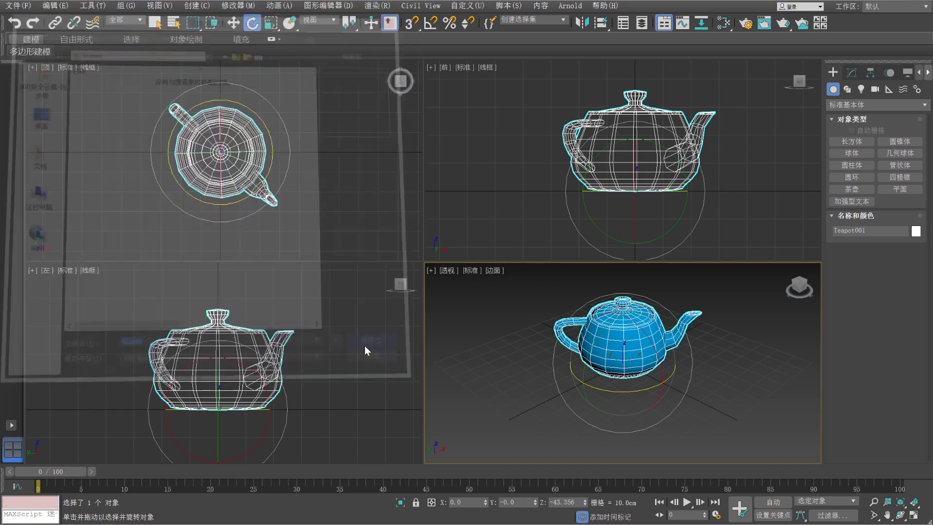
{"action": "left_click", "coordinate": [357, 360]}
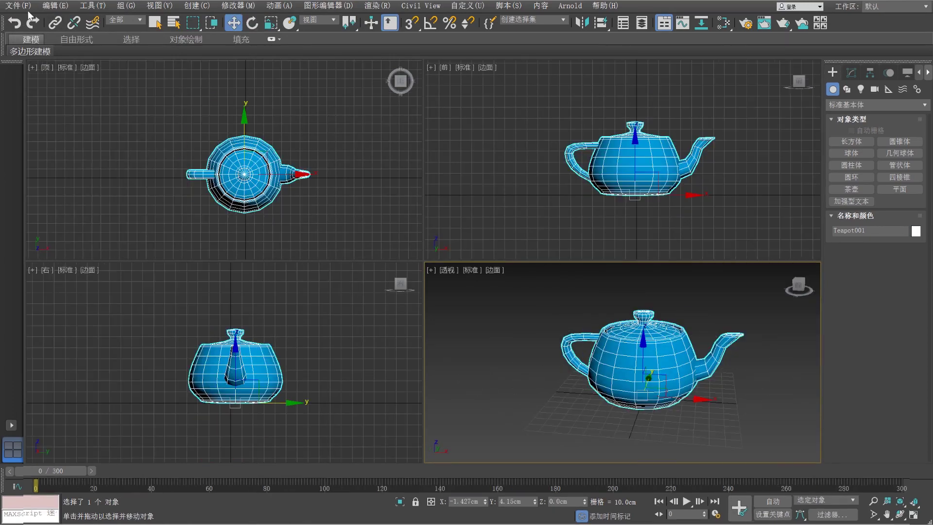
Step: Archive the teapot scene to the desktop as 茶壶.zip
{"action": "key", "text": "alt+f"}
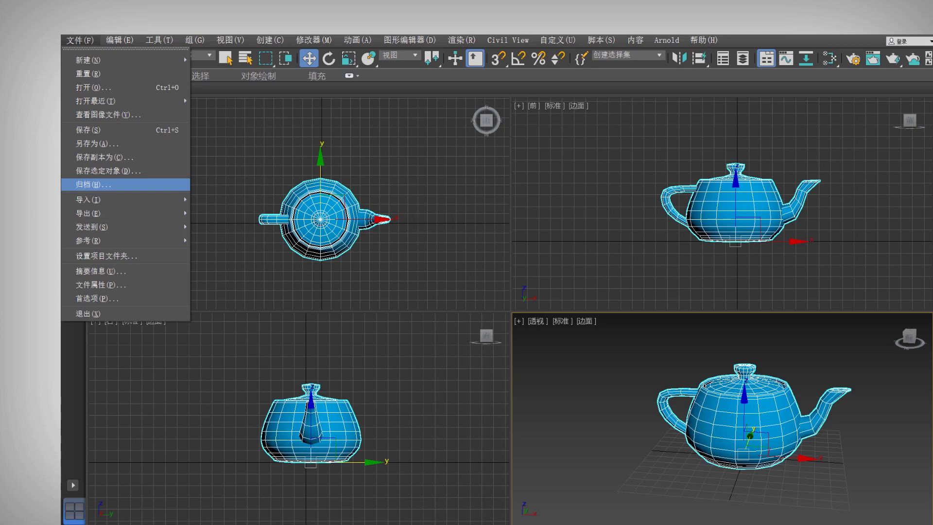
{"action": "left_click", "coordinate": [86, 184]}
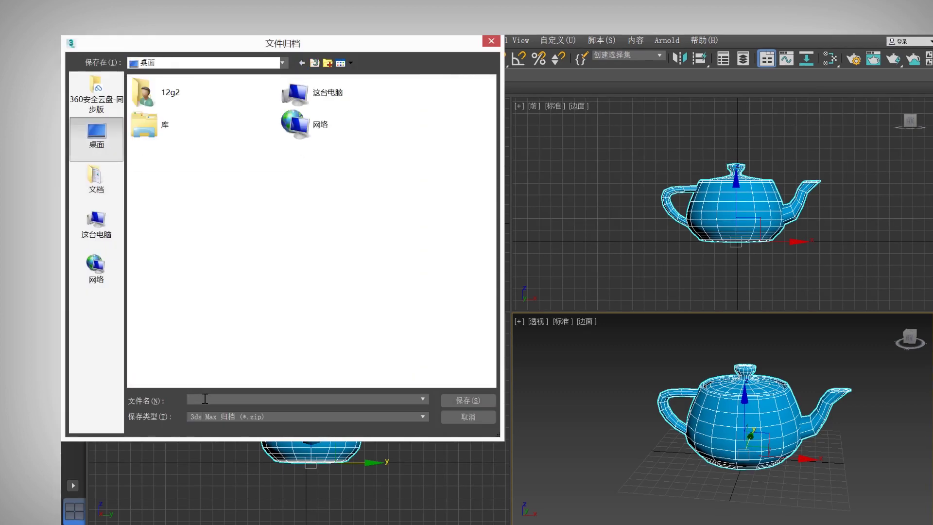
{"action": "left_click", "coordinate": [464, 401]}
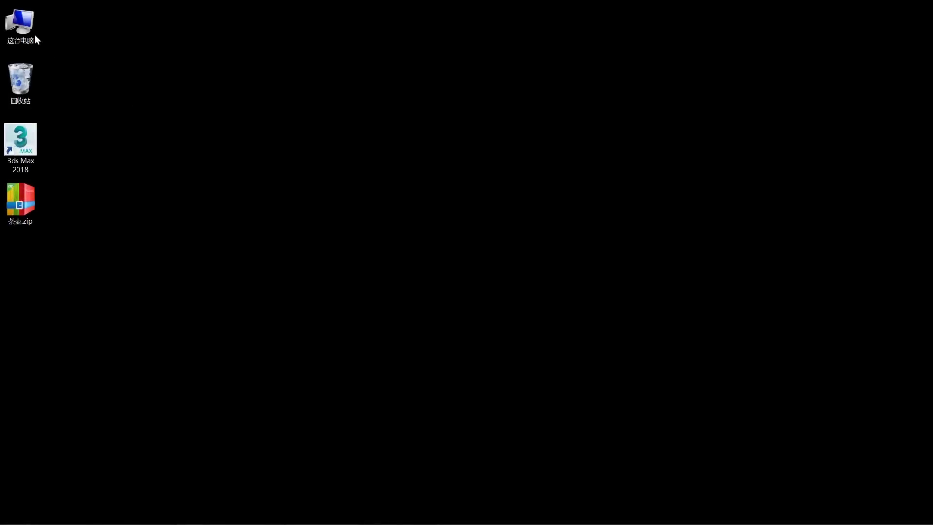
Step: Switch to File Explorer, open the removable disk (E:) and copy 茶壶.zip from the desktop onto it
{"action": "double_click", "coordinate": [35, 37]}
{"action": "double_click", "coordinate": [472, 370]}
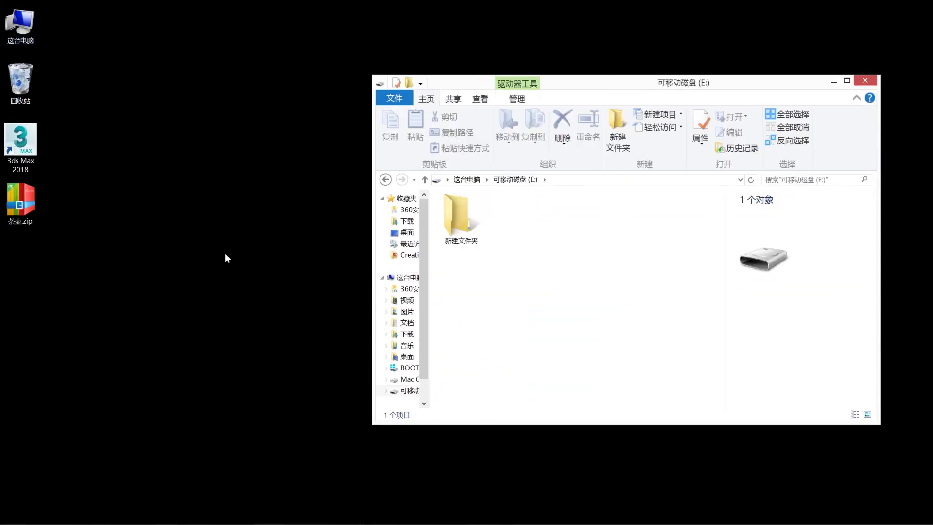
{"action": "left_click_drag", "start_coordinate": [20, 200], "coordinate": [590, 254]}
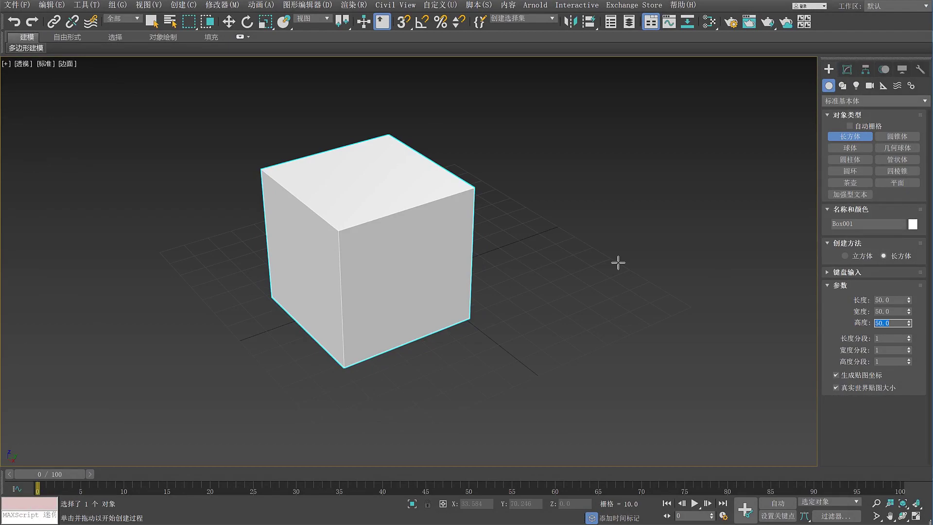
Step: Save the box scene under a file name made of the owner's nickname followed by 的正方形
{"action": "key", "text": "m"}
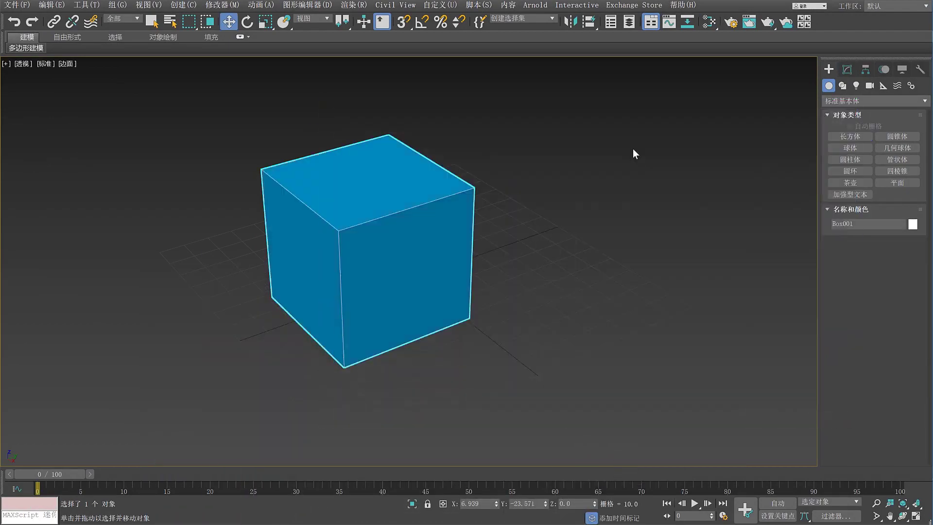
{"action": "key", "text": "ctrl+s"}
{"action": "left_click", "coordinate": [154, 385]}
{"action": "type", "text": "小王的正方形"}
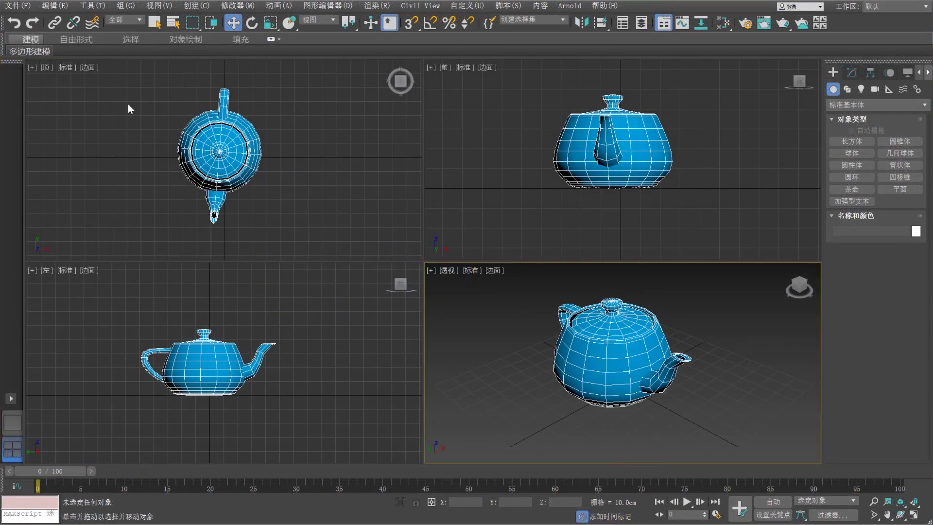
Step: Open the XRef Objects settings for the teapot scene and enable immediate updating (立即更新)
{"action": "left_click", "coordinate": [17, 5]}
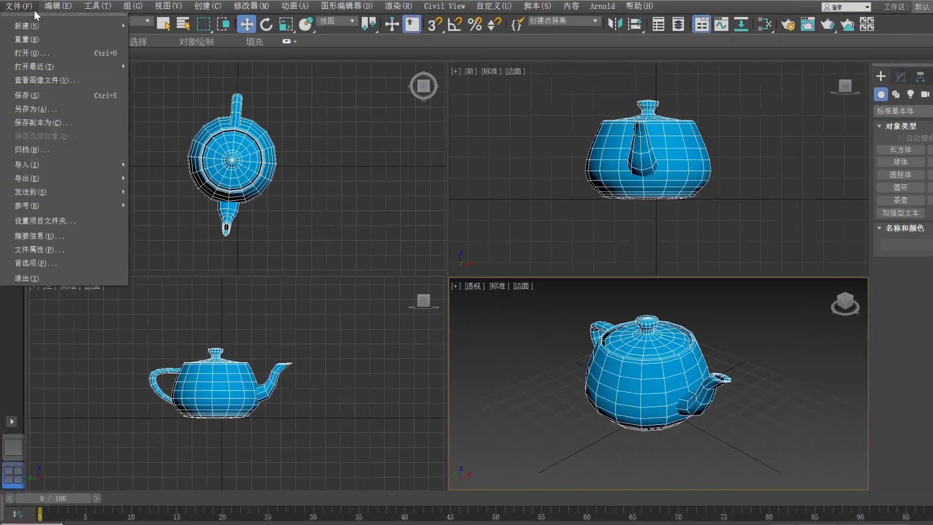
{"action": "mouse_move", "coordinate": [64, 200]}
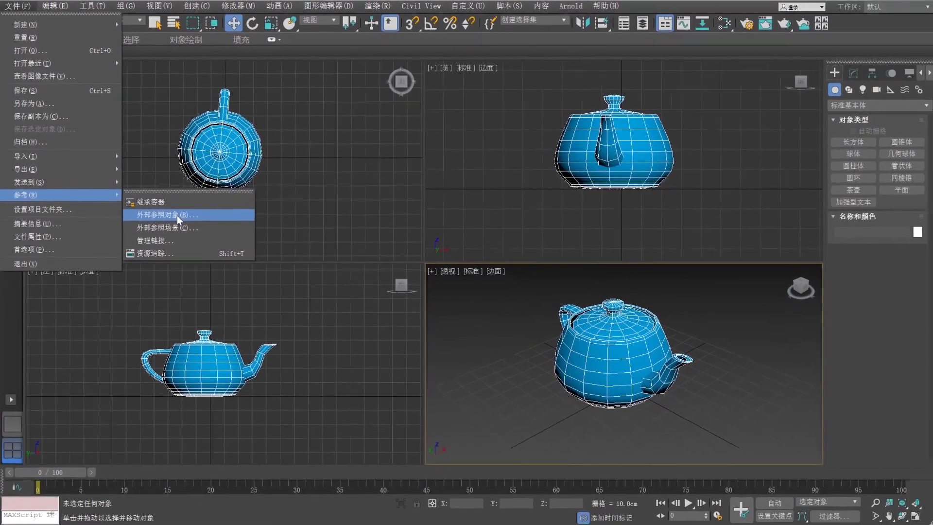
{"action": "left_click", "coordinate": [214, 261]}
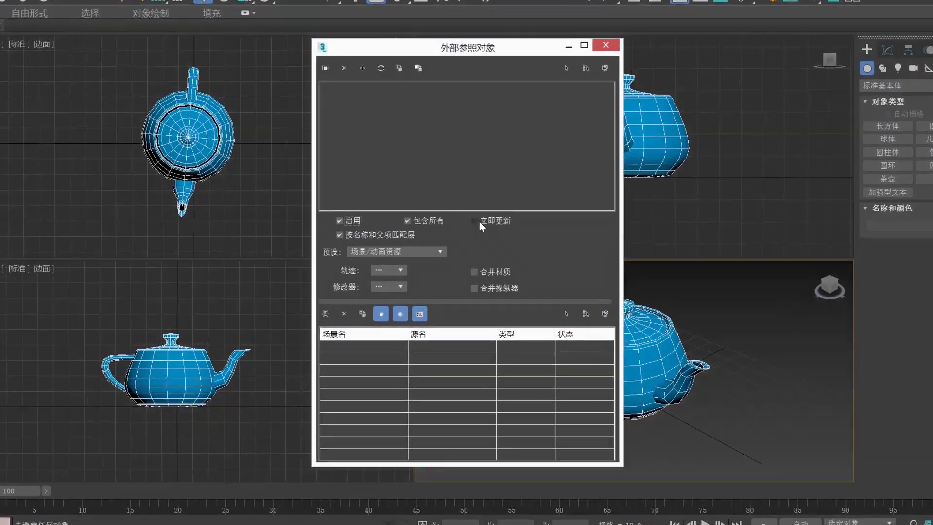
{"action": "left_click", "coordinate": [481, 227]}
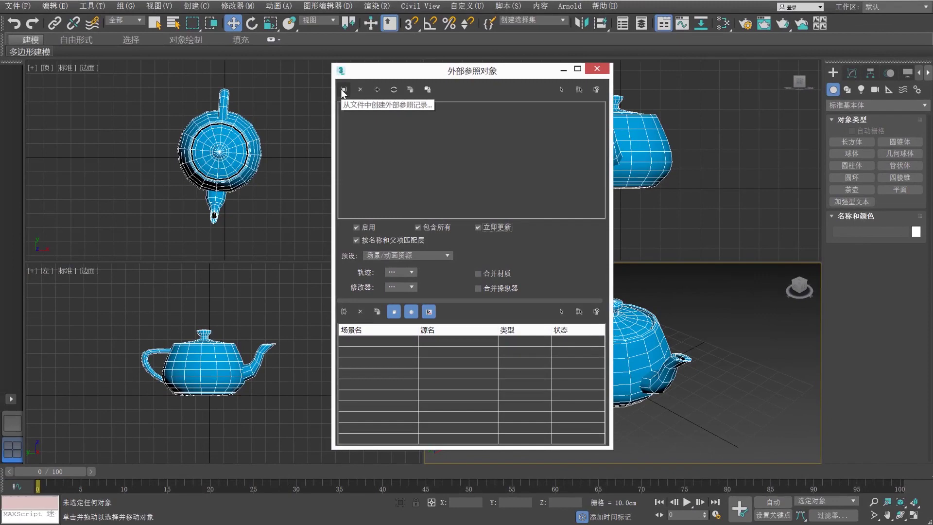
Step: Add 正方体.max from the desktop as an external reference and move the referenced box beside the teapot
{"action": "left_click", "coordinate": [321, 63]}
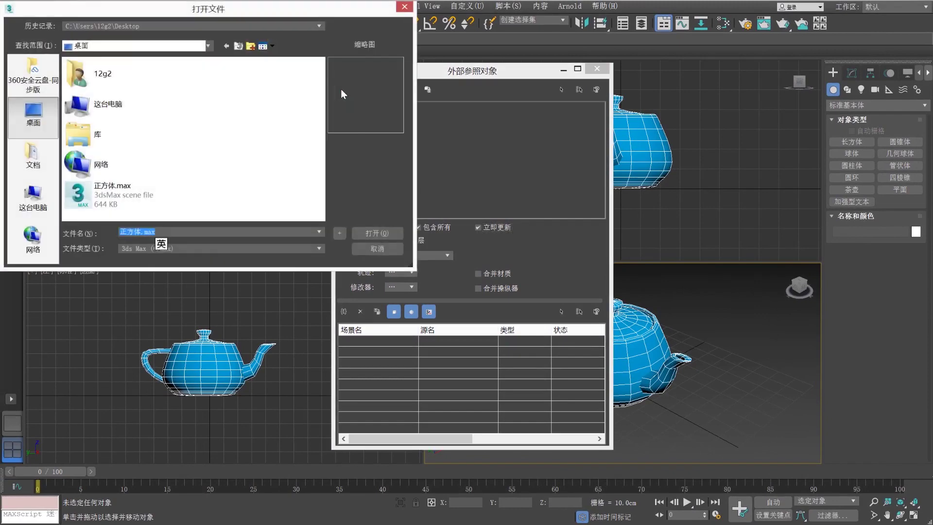
{"action": "left_click", "coordinate": [145, 194]}
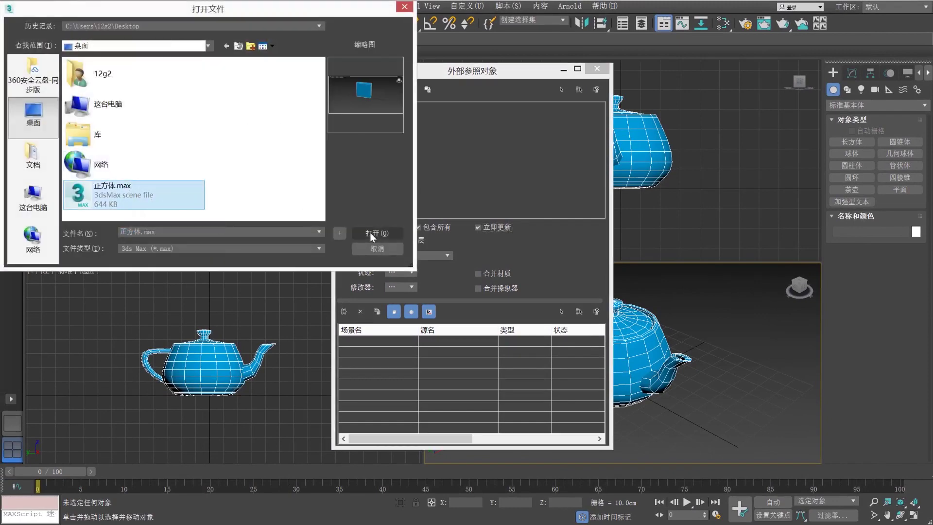
{"action": "left_click", "coordinate": [369, 232]}
{"action": "left_click", "coordinate": [373, 269]}
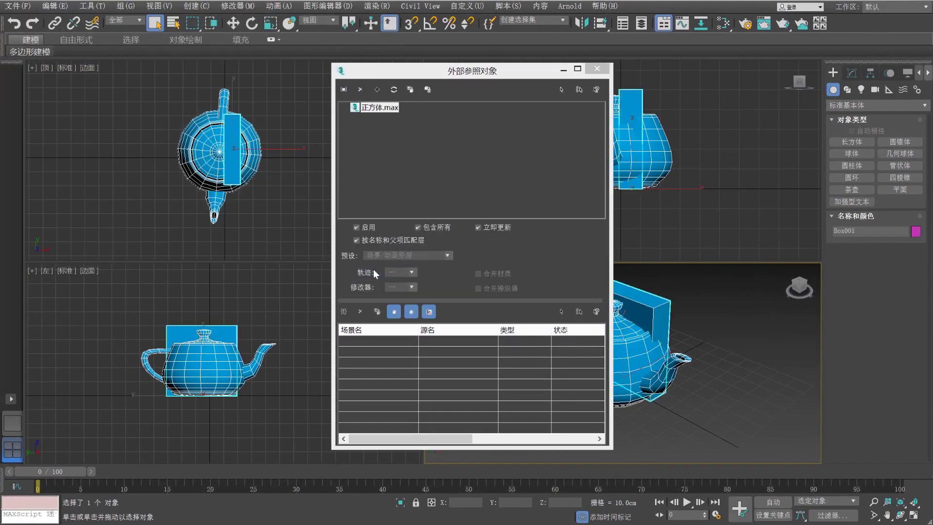
{"action": "left_click", "coordinate": [598, 71]}
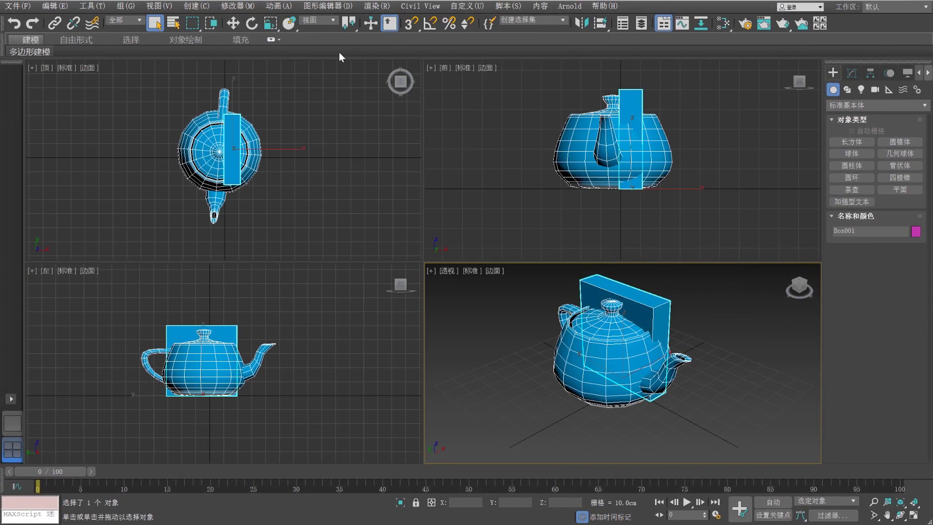
{"action": "key", "text": "w"}
{"action": "left_click_drag", "start_coordinate": [662, 358], "coordinate": [566, 384]}
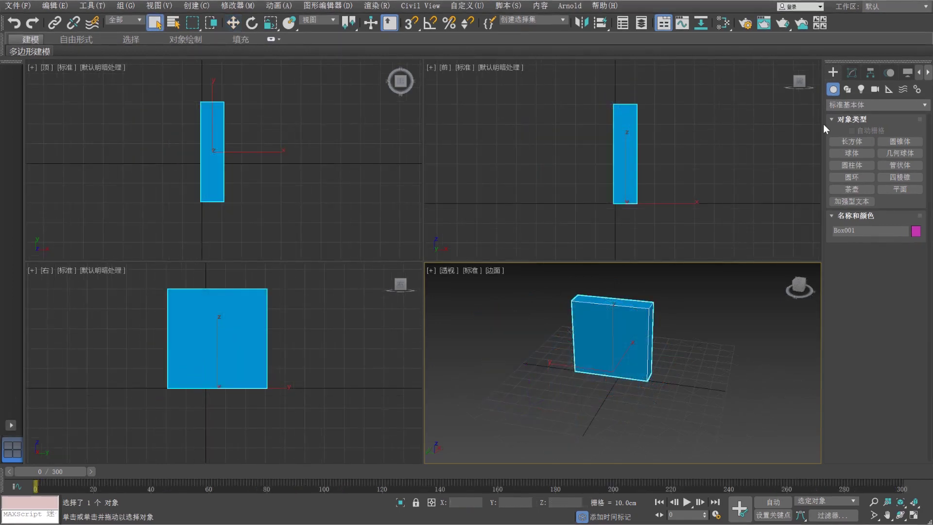
Step: In the 正方体.max scene, increase the box's width to about 50.485 cm and save the file
{"action": "left_click", "coordinate": [858, 75]}
{"action": "left_click_drag", "start_coordinate": [912, 222], "coordinate": [911, 191]}
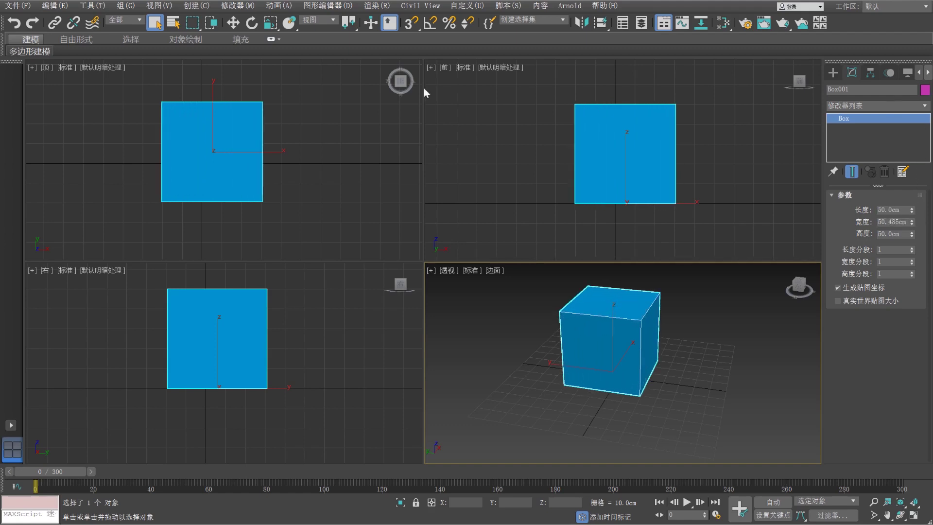
{"action": "left_click", "coordinate": [18, 6]}
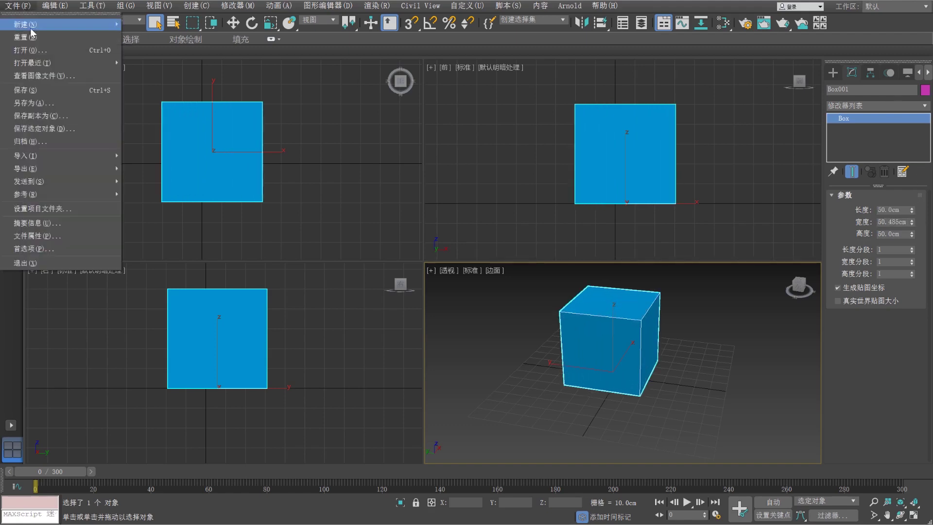
{"action": "left_click", "coordinate": [39, 90]}
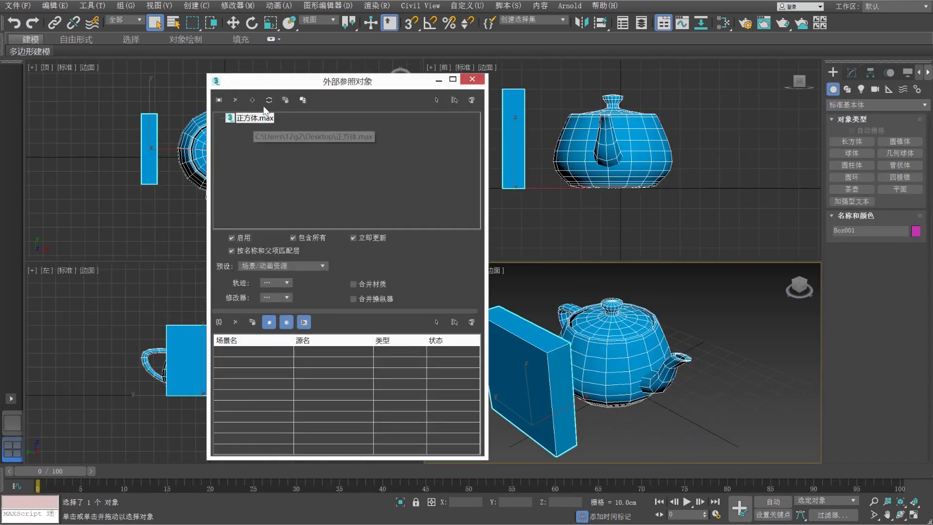
Step: Update the 正方体.max external reference record in the teapot scene and close the XRef Objects window
{"action": "left_click", "coordinate": [269, 100]}
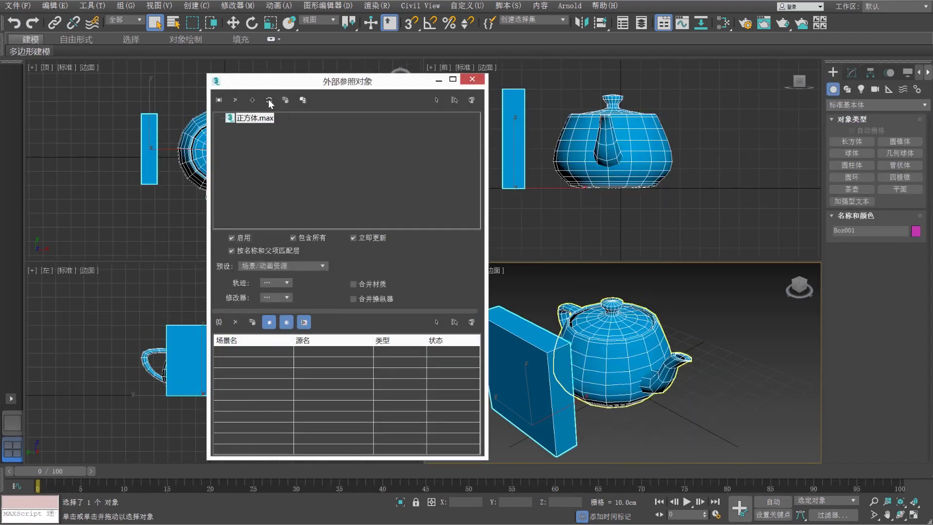
{"action": "left_click", "coordinate": [258, 121]}
{"action": "left_click", "coordinate": [269, 100]}
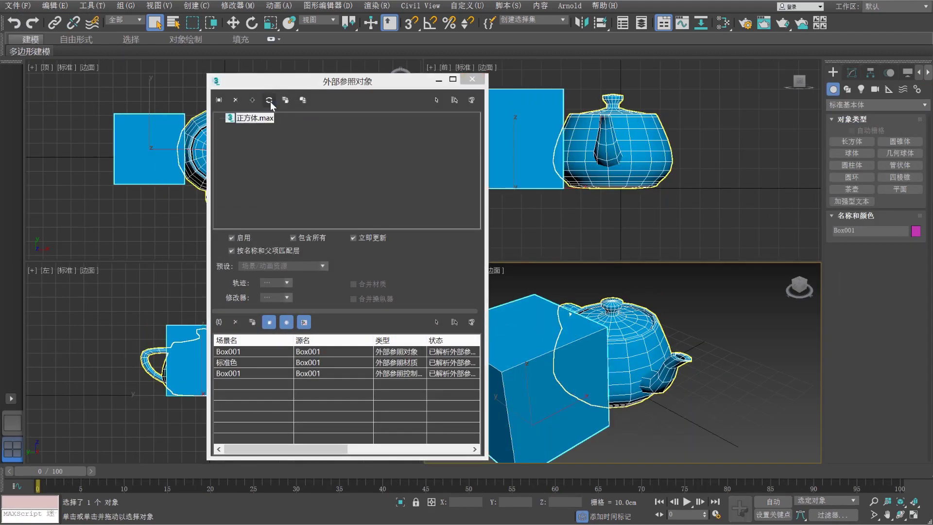
{"action": "left_click", "coordinate": [470, 81]}
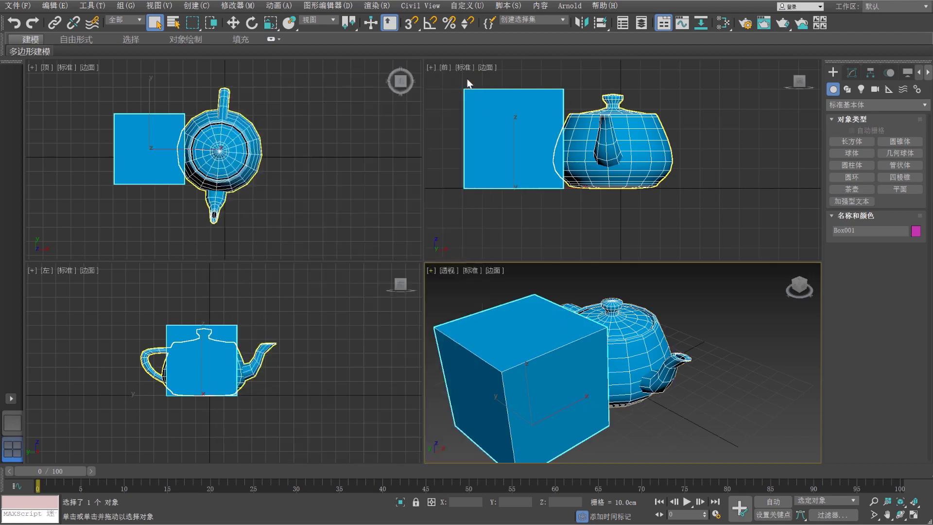